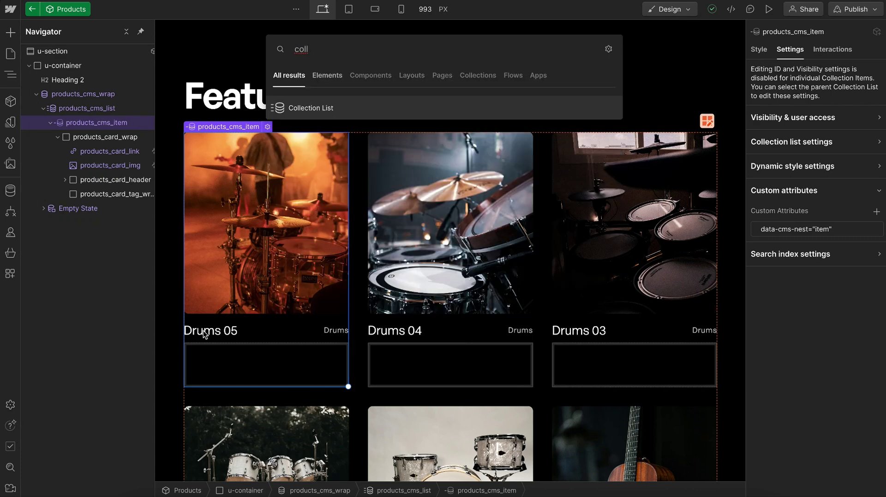
Attempt a nested Collection List in the product card, then select products_card_tag_wrap instead.
{"action": "left_click", "coordinate": [367, 110]}
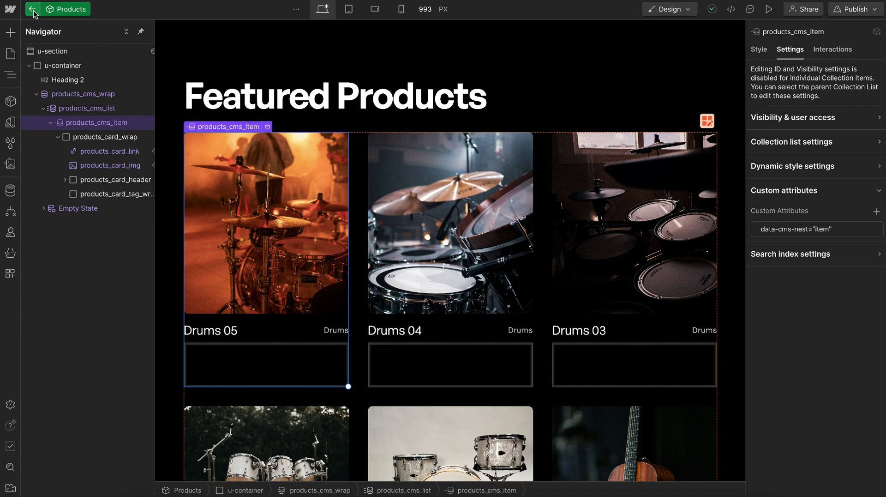
{"action": "left_click", "coordinate": [92, 194]}
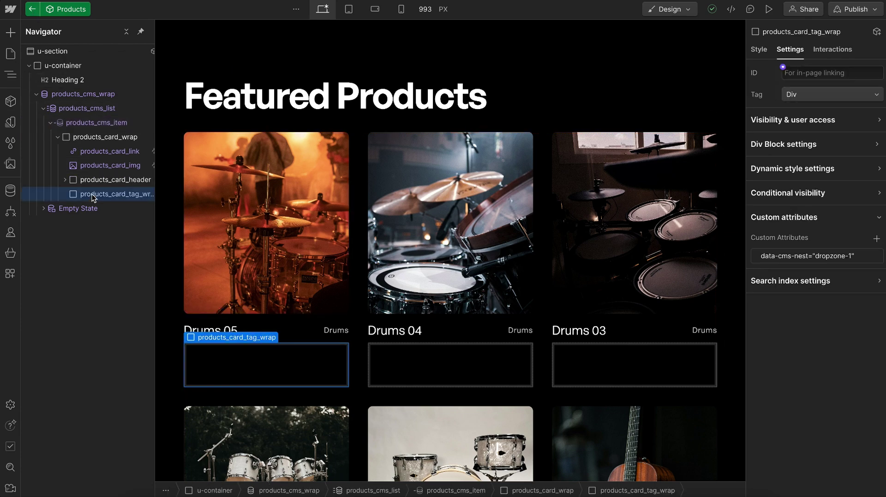
In the FlowTricks CMS Nest docs, expand the first Setup step and copy the cms-nest.js script.
{"action": "mouse_move", "coordinate": [2, 143]}
{"action": "left_click", "coordinate": [44, 129]}
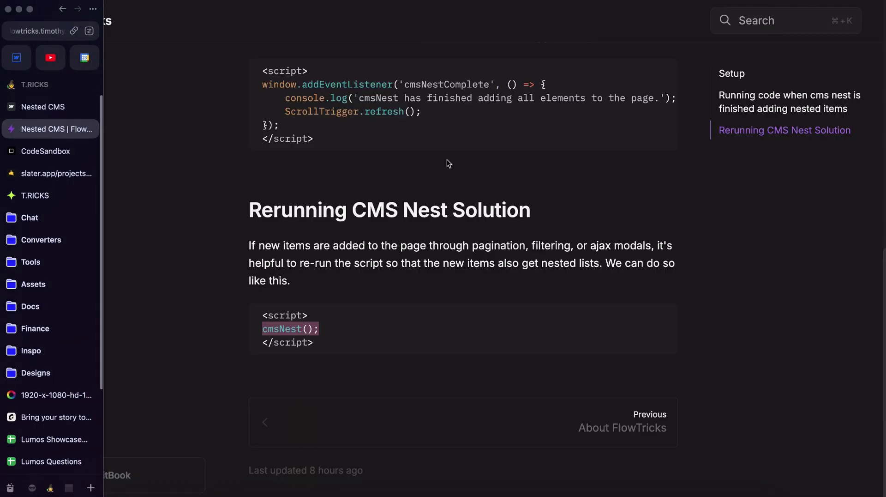
{"action": "scroll", "coordinate": [454, 372], "scroll_direction": "up", "scroll_amount": 15}
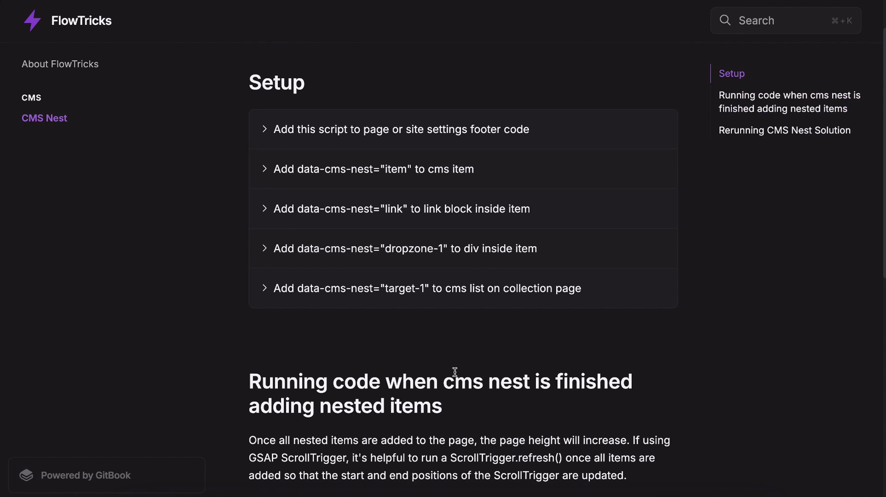
{"action": "scroll", "coordinate": [454, 371], "scroll_direction": "up", "scroll_amount": 2}
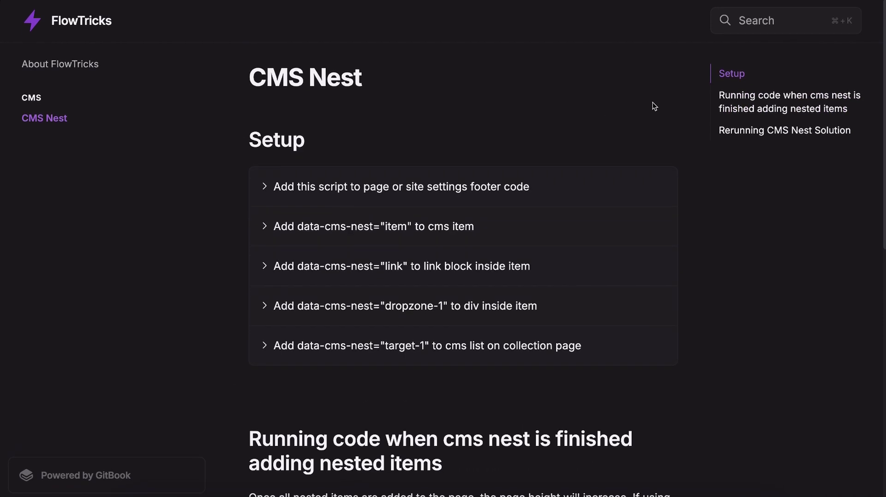
{"action": "left_click", "coordinate": [480, 191]}
{"action": "left_click", "coordinate": [636, 224]}
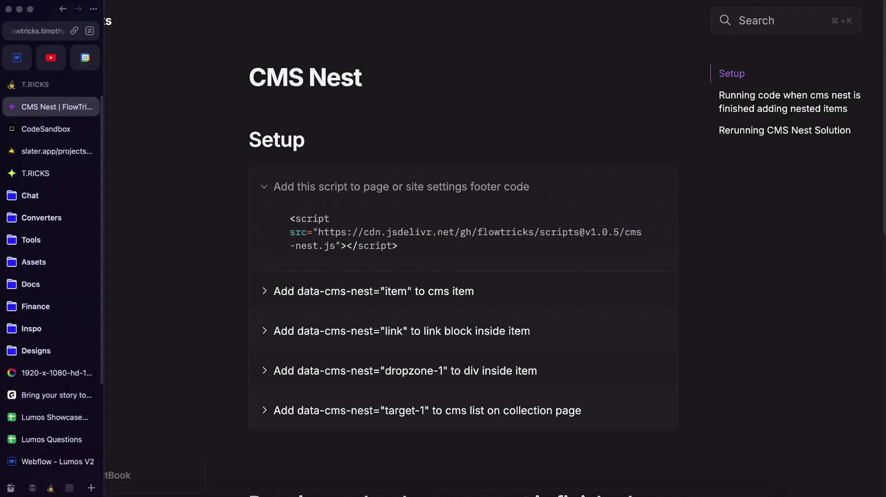
Paste the script into the Home page's Before </body> custom code and save it.
{"action": "left_click", "coordinate": [18, 59]}
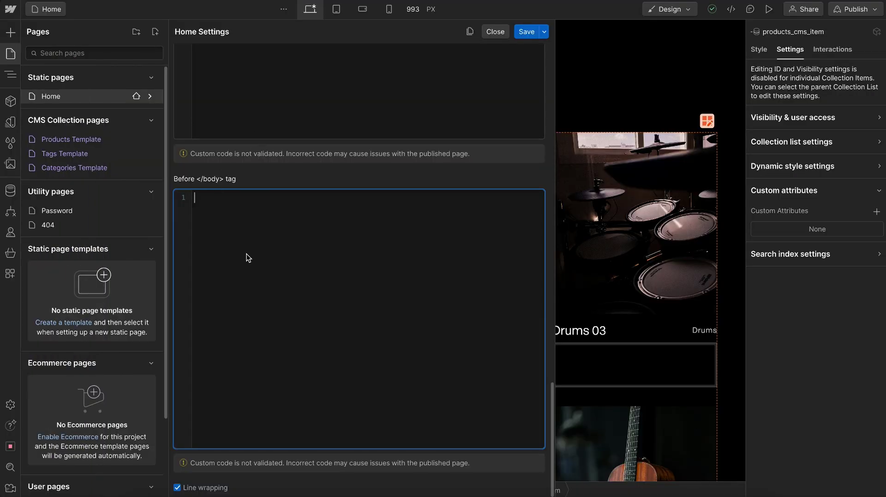
{"action": "key", "text": "ctrl+v"}
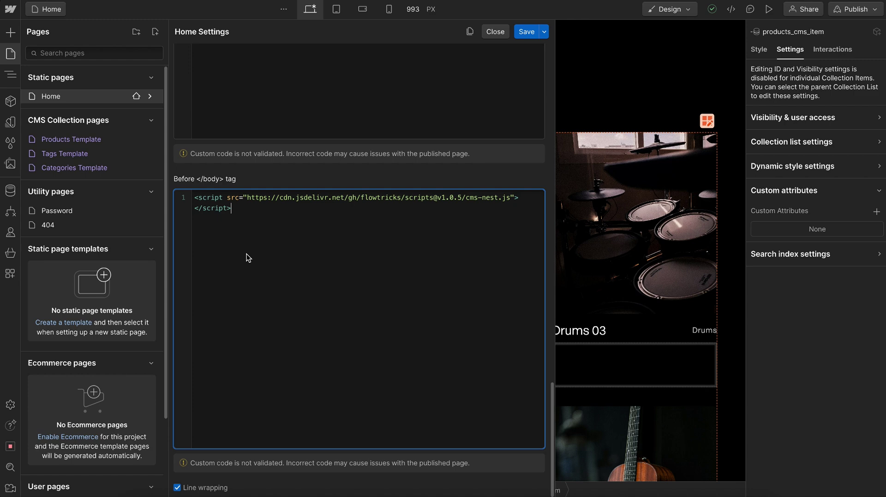
{"action": "left_click", "coordinate": [527, 33]}
{"action": "left_click", "coordinate": [47, 104]}
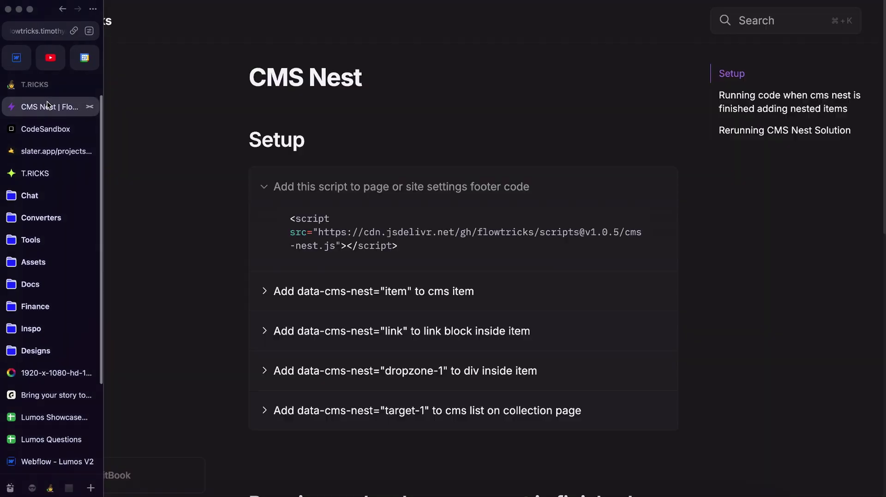
{"action": "left_click", "coordinate": [381, 185]}
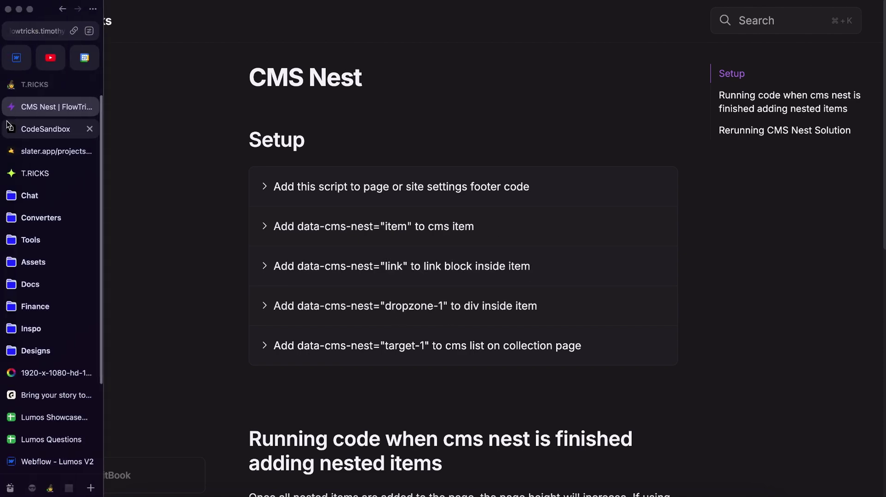
Add custom attribute data-cms-nest="item" to products_cms_item.
{"action": "left_click", "coordinate": [16, 59]}
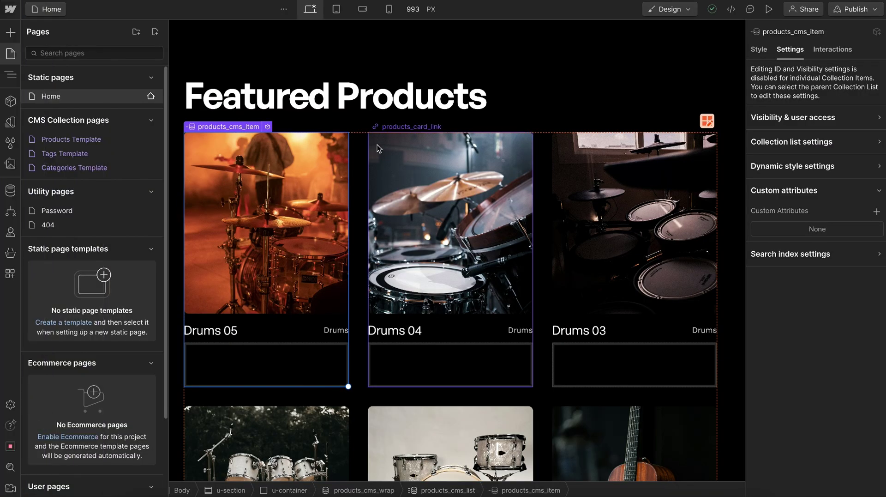
{"action": "left_click", "coordinate": [877, 211]}
{"action": "type", "text": "data-c"}
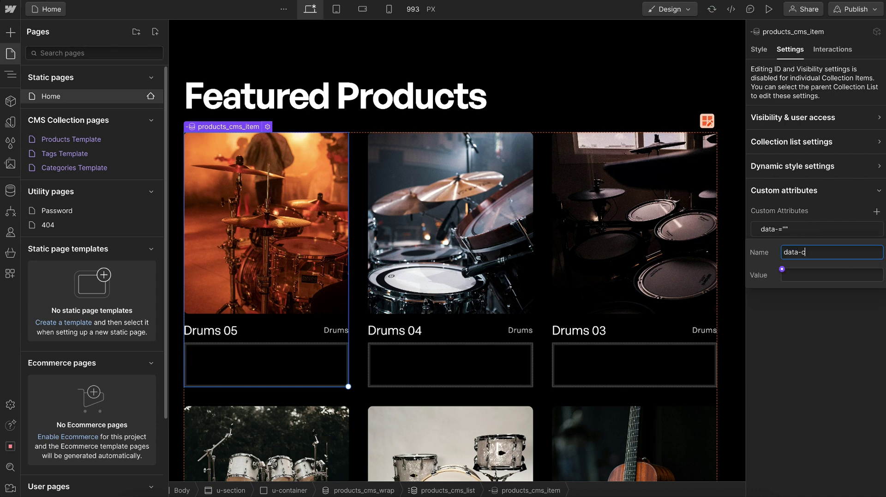
{"action": "type", "text": "ms-nest"}
{"action": "key", "text": "Tab"}
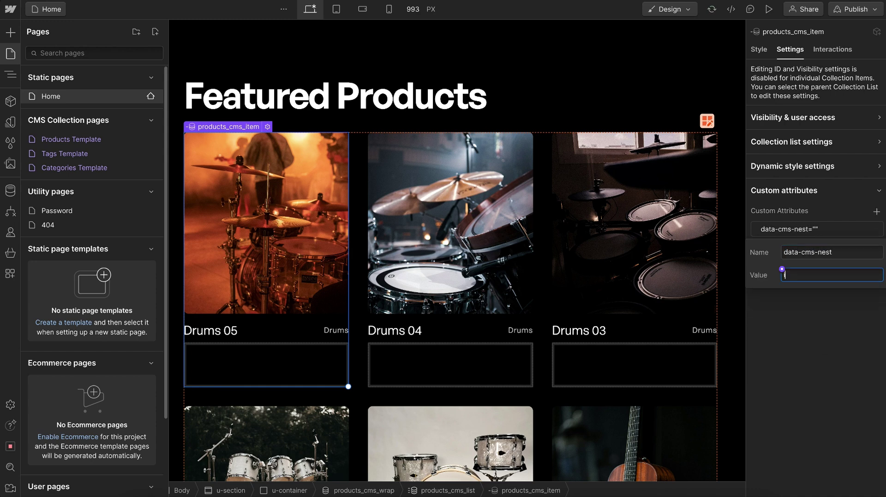
{"action": "type", "text": "item"}
{"action": "key", "text": "Return"}
Keep products_card_link targeting Current Product and give it data-cms-nest="link".
{"action": "left_click", "coordinate": [16, 78]}
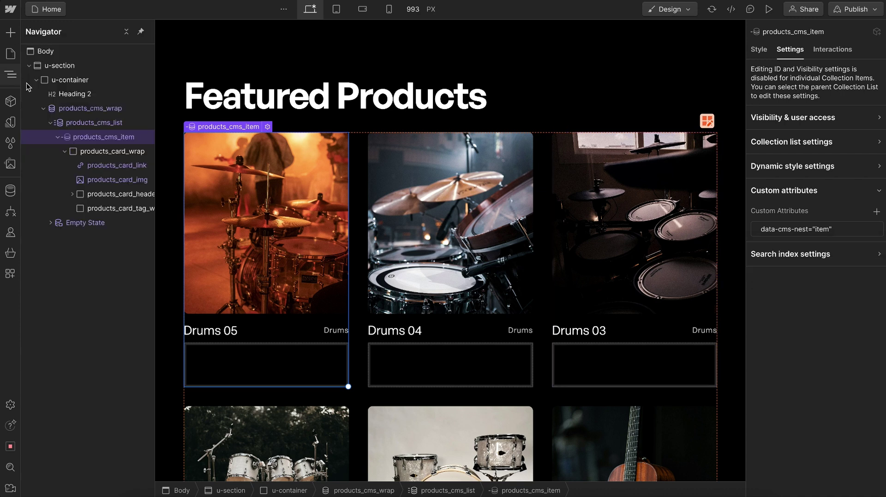
{"action": "left_click", "coordinate": [102, 166]}
{"action": "left_click", "coordinate": [836, 158]}
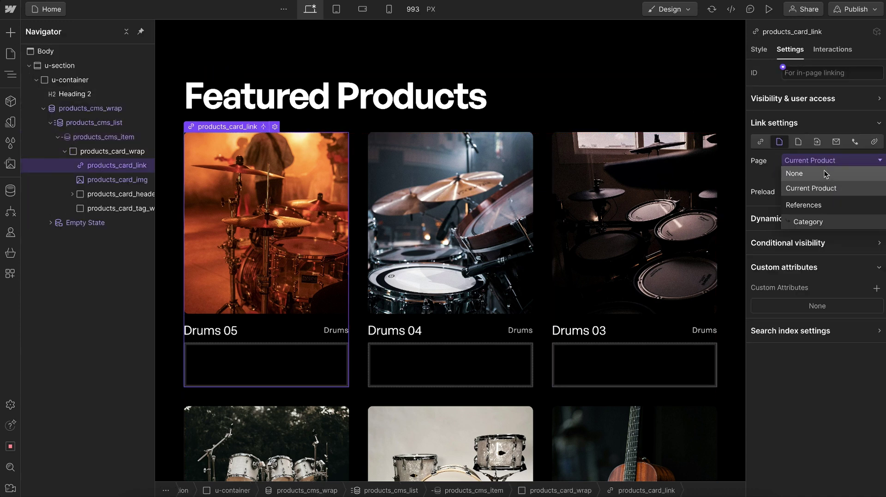
{"action": "left_click", "coordinate": [814, 160]}
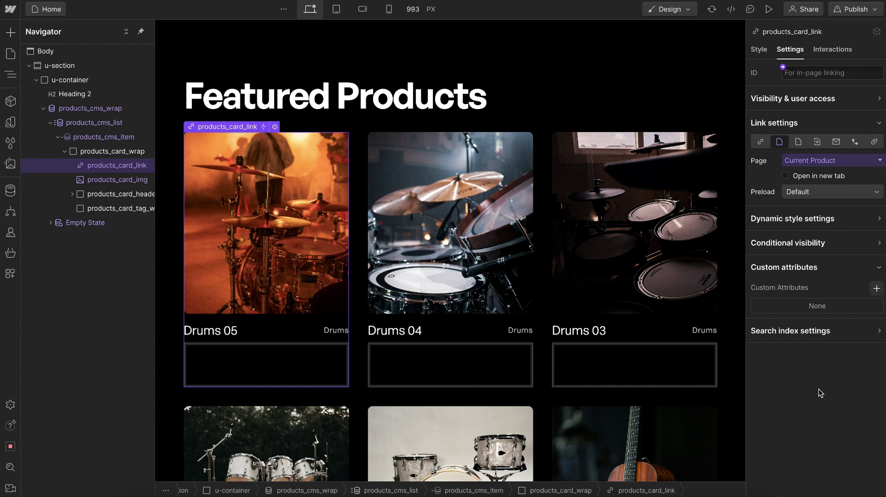
{"action": "left_click", "coordinate": [877, 288]}
{"action": "type", "text": "data-cms-nest"}
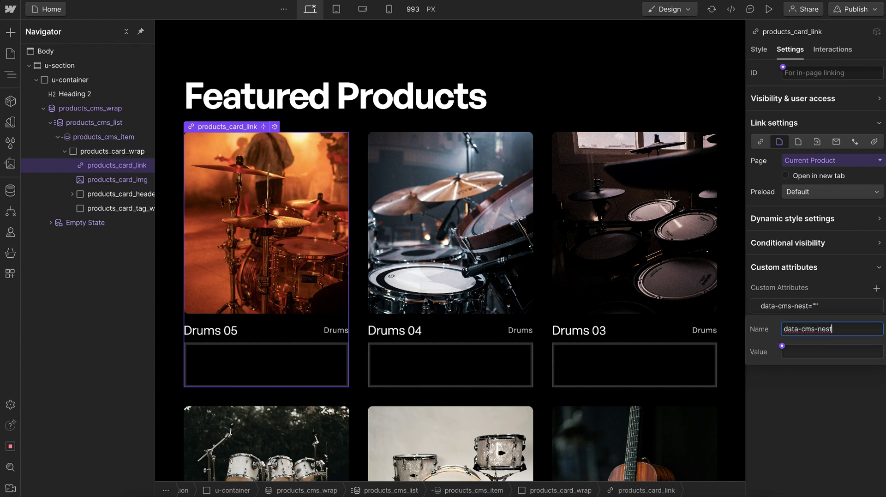
{"action": "key", "text": "Tab"}
{"action": "type", "text": "link"}
{"action": "left_click", "coordinate": [816, 410]}
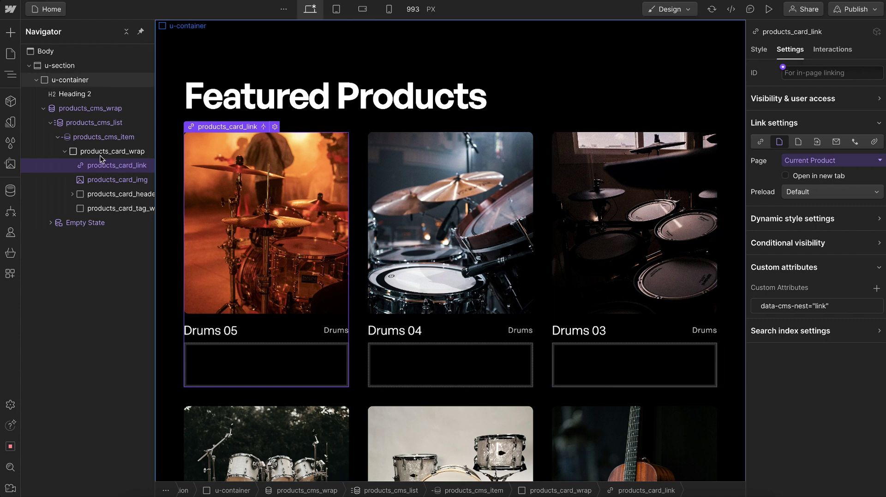
Add custom attribute data-cms-nest="dropzone-1" to products_card_tag_wrap.
{"action": "left_click", "coordinate": [94, 211]}
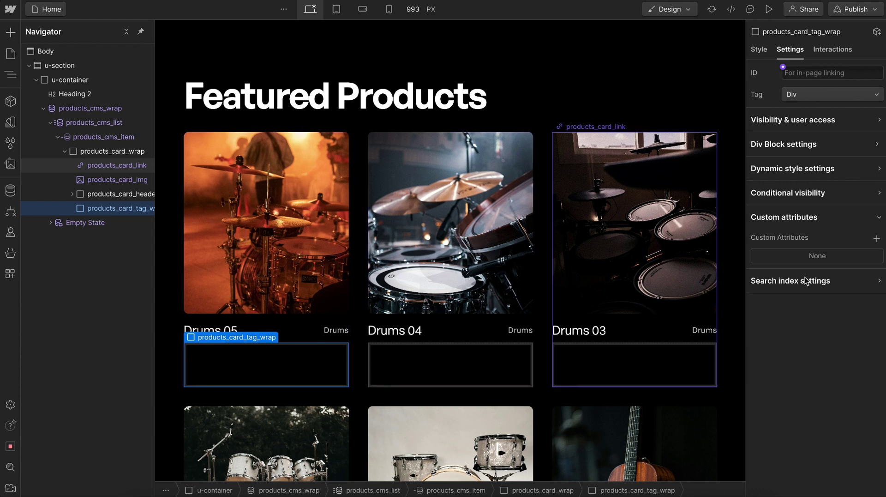
{"action": "left_click", "coordinate": [877, 238]}
{"action": "type", "text": "dat"}
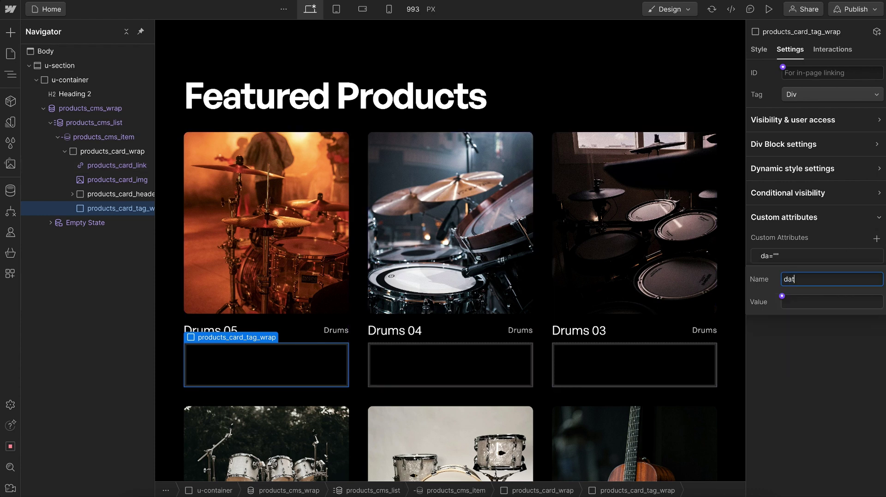
{"action": "type", "text": "a-cms-nest"}
{"action": "left_click", "coordinate": [812, 299]}
{"action": "type", "text": "dropz"}
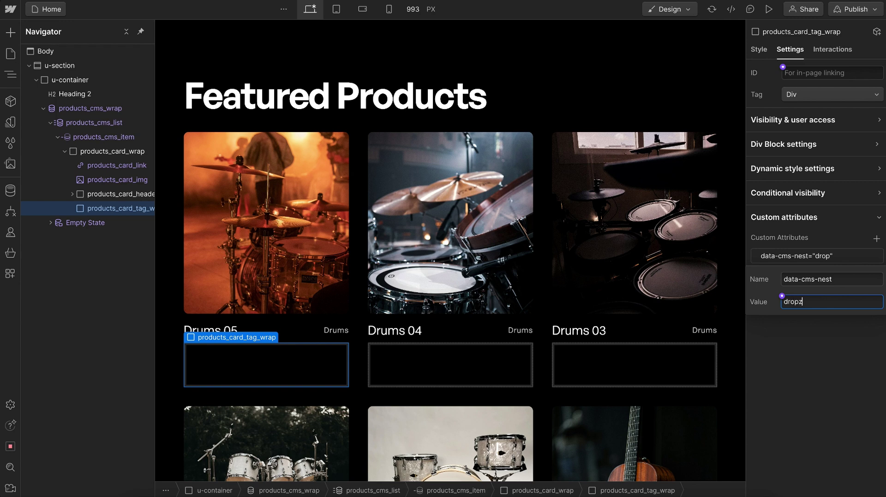
{"action": "type", "text": "one-1"}
{"action": "left_click", "coordinate": [816, 323]}
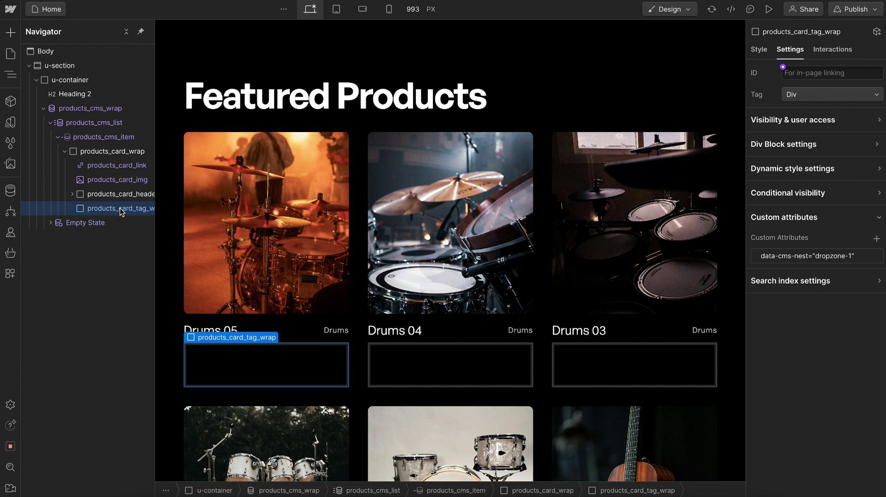
Duplicate the tag wrapper to demo a dropzone-2 value, then delete the duplicate.
{"action": "key", "text": "ctrl+d"}
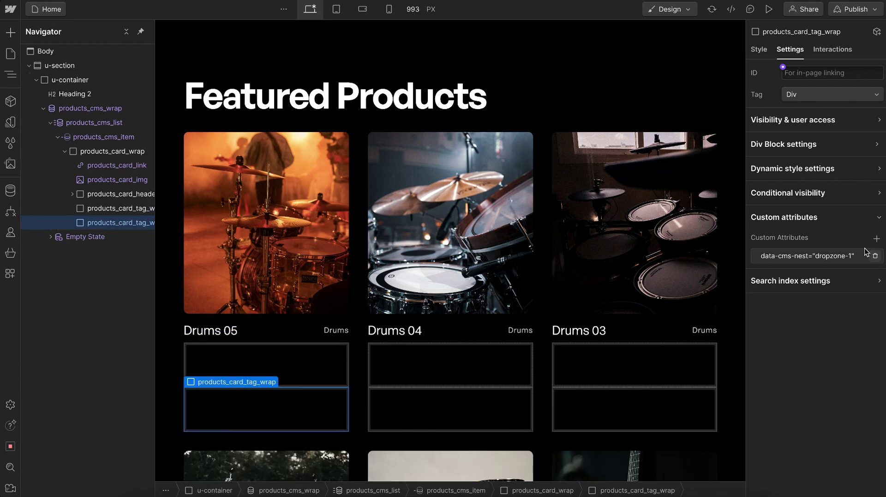
{"action": "left_click", "coordinate": [866, 252]}
{"action": "left_click", "coordinate": [830, 303]}
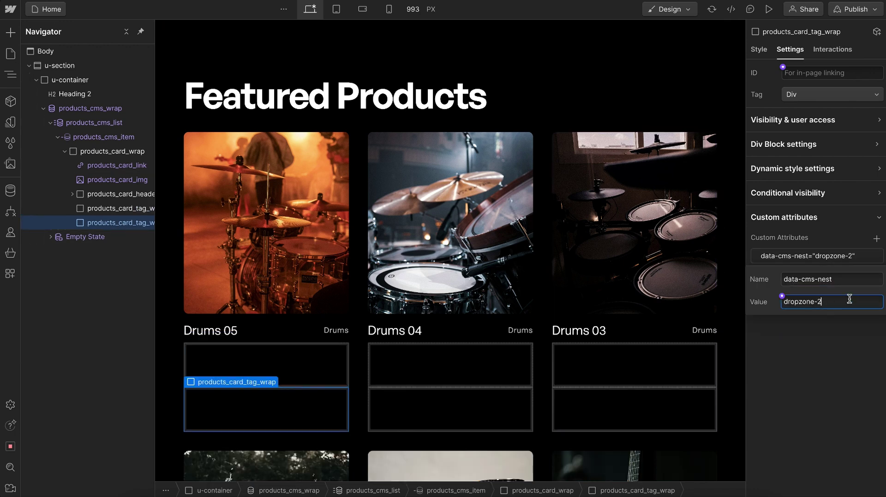
{"action": "left_click", "coordinate": [824, 339]}
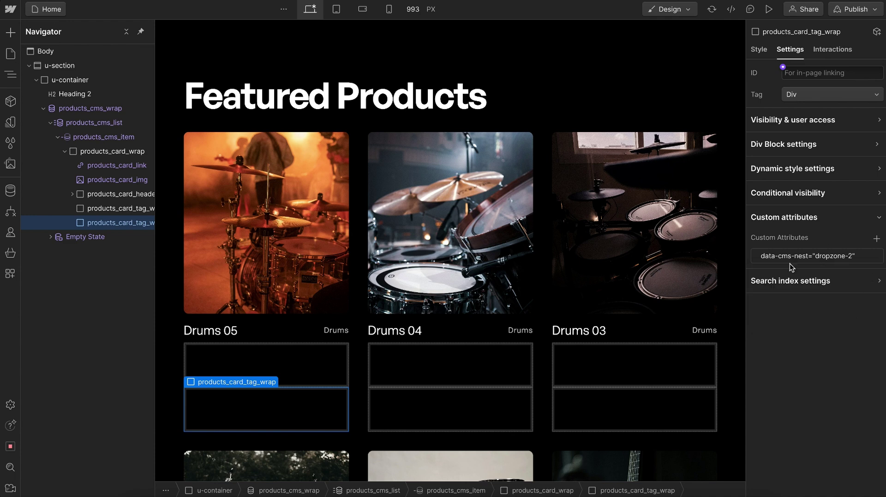
{"action": "key", "text": "Delete"}
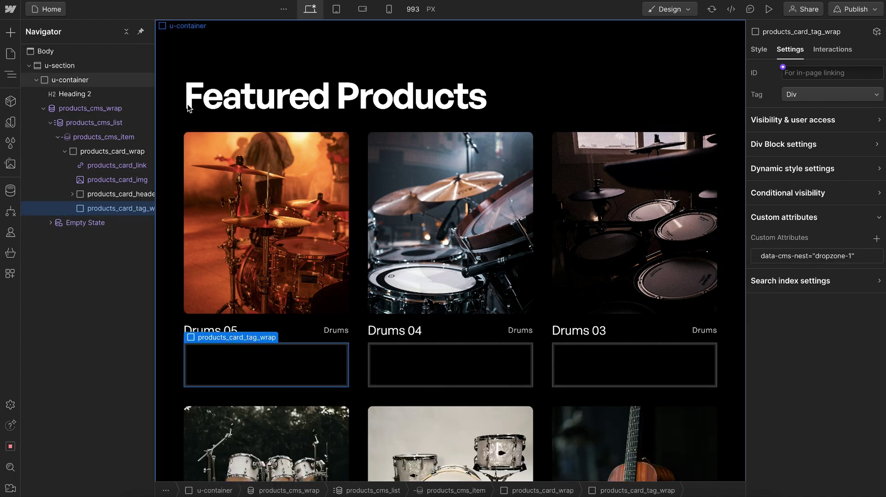
On the Products Template page, delete the unconnected empty Collection List Wrapper.
{"action": "left_click", "coordinate": [11, 56]}
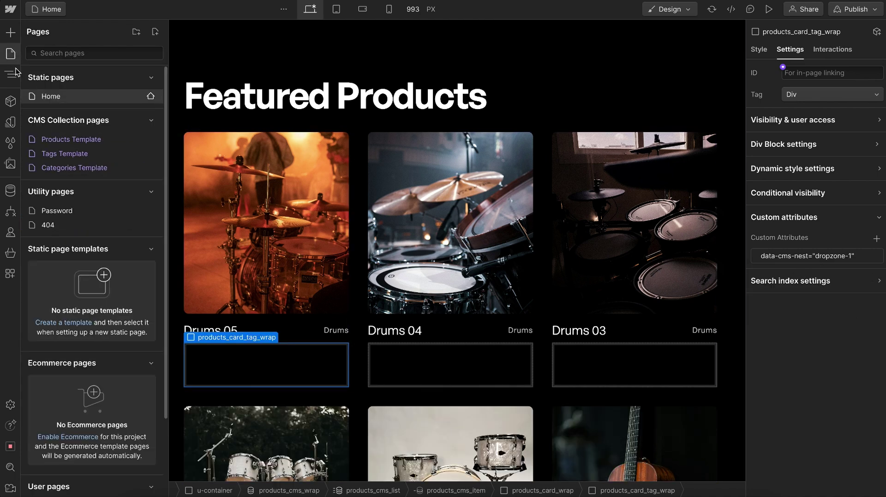
{"action": "left_click", "coordinate": [99, 140]}
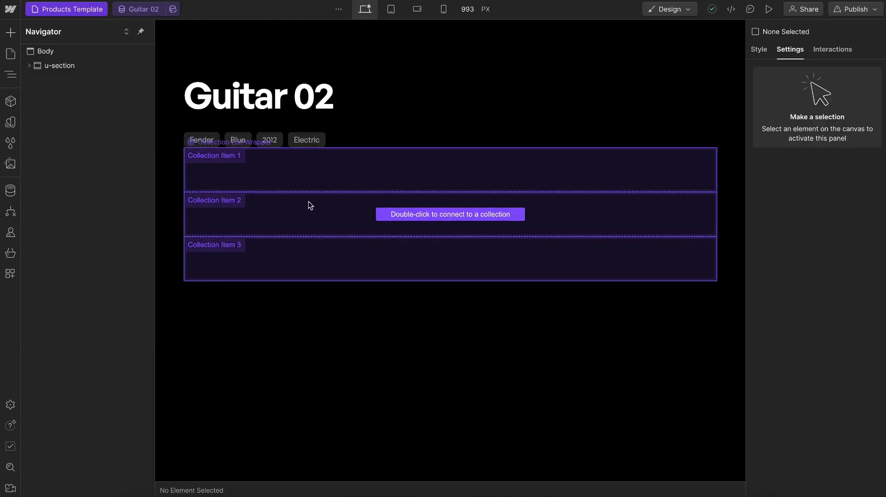
{"action": "left_click", "coordinate": [309, 201]}
{"action": "left_click", "coordinate": [272, 171]}
{"action": "left_click", "coordinate": [278, 147]}
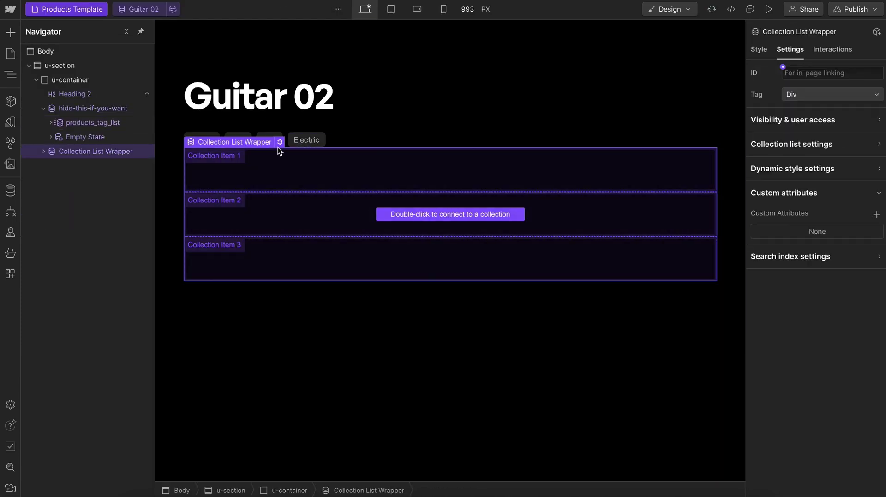
{"action": "left_click", "coordinate": [280, 142]}
{"action": "left_click", "coordinate": [259, 315]}
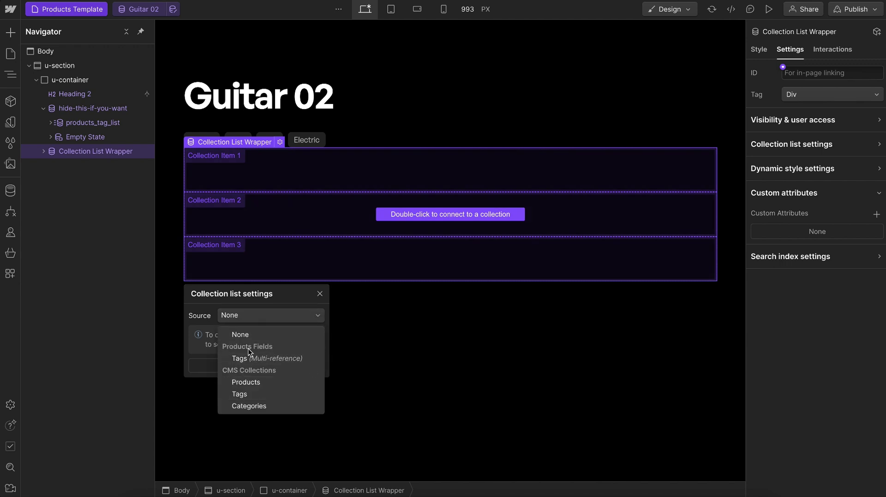
{"action": "left_click", "coordinate": [295, 224]}
{"action": "key", "text": "Delete"}
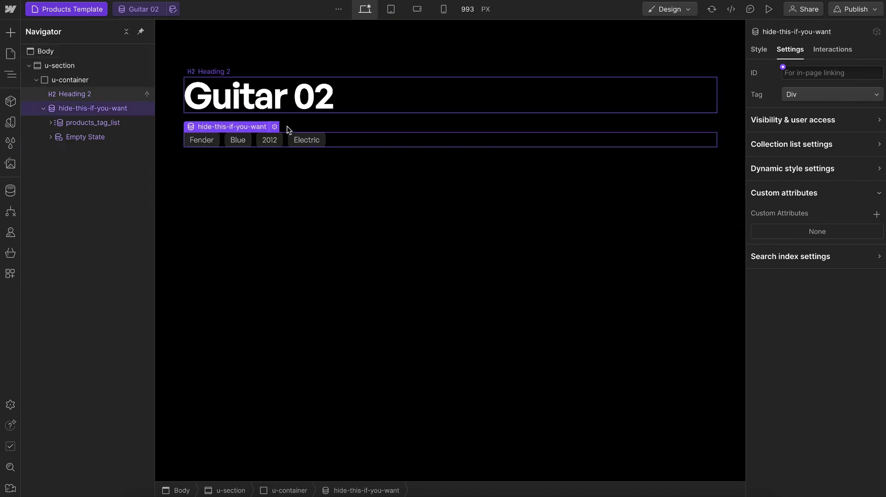
Add custom attribute data-cms-nest="target-1" to products_tag_list.
{"action": "left_click", "coordinate": [346, 141]}
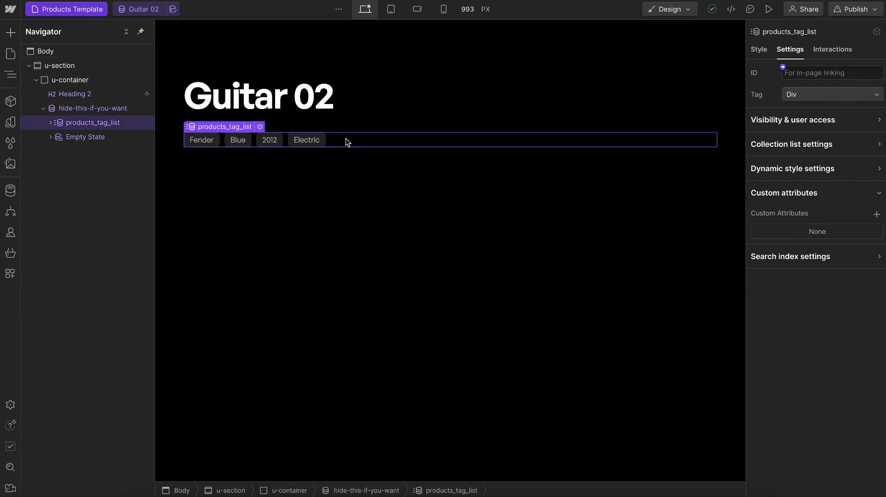
{"action": "left_click", "coordinate": [876, 214]}
{"action": "type", "text": "da"}
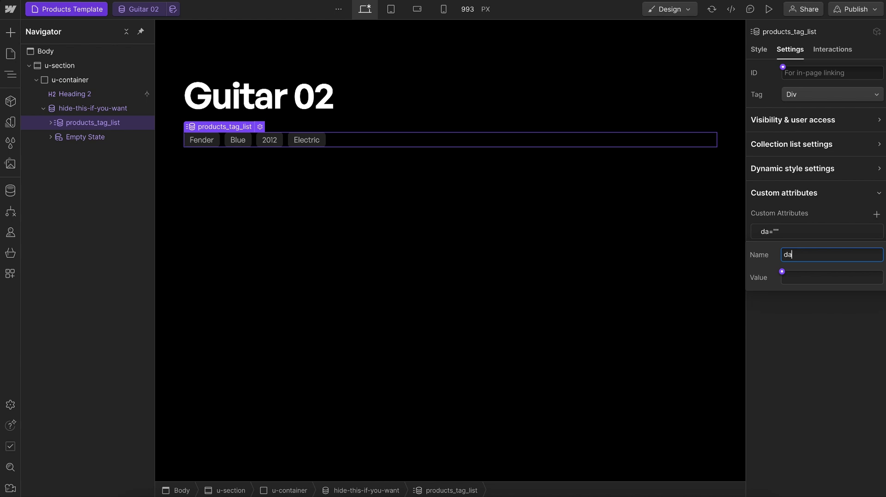
{"action": "type", "text": "ta-cms-nest"}
{"action": "key", "text": "Tab"}
{"action": "type", "text": "target"}
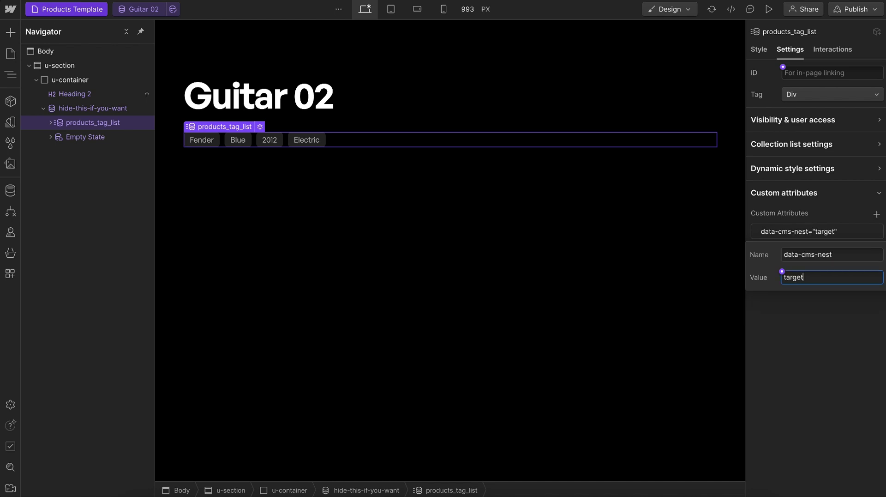
{"action": "left_click", "coordinate": [816, 335]}
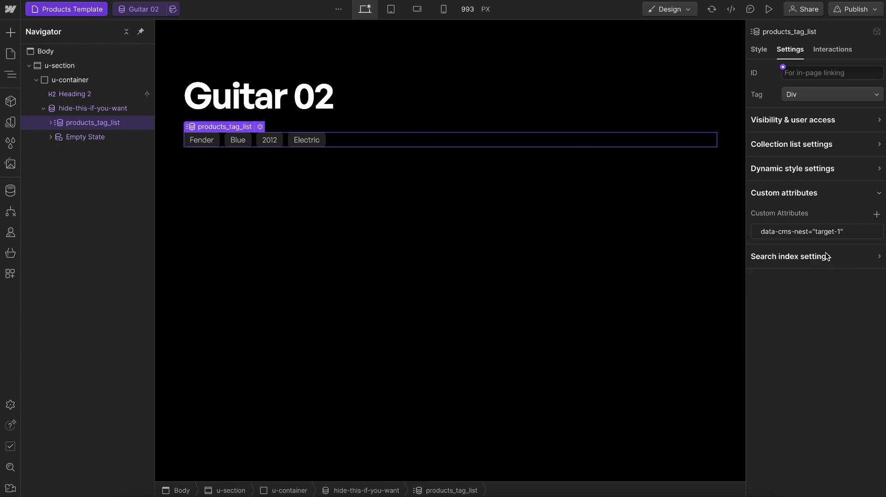
Duplicate the hide-this-if-you-want list to demo target-2, then delete the duplicate.
{"action": "left_click", "coordinate": [96, 108]}
{"action": "key", "text": "ctrl+d"}
{"action": "left_click", "coordinate": [43, 151]}
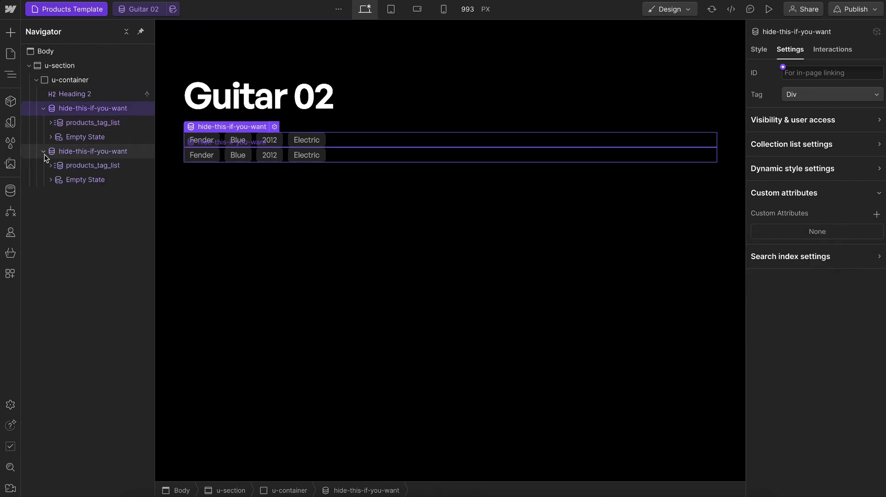
{"action": "left_click", "coordinate": [90, 165]}
{"action": "left_click", "coordinate": [845, 234]}
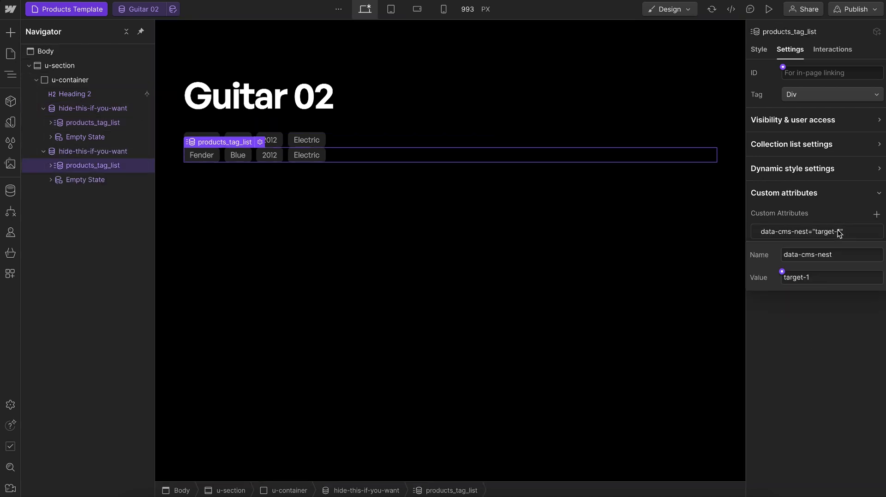
{"action": "left_click", "coordinate": [825, 278]}
{"action": "key", "text": "BackSpace"}
{"action": "key", "text": "Return"}
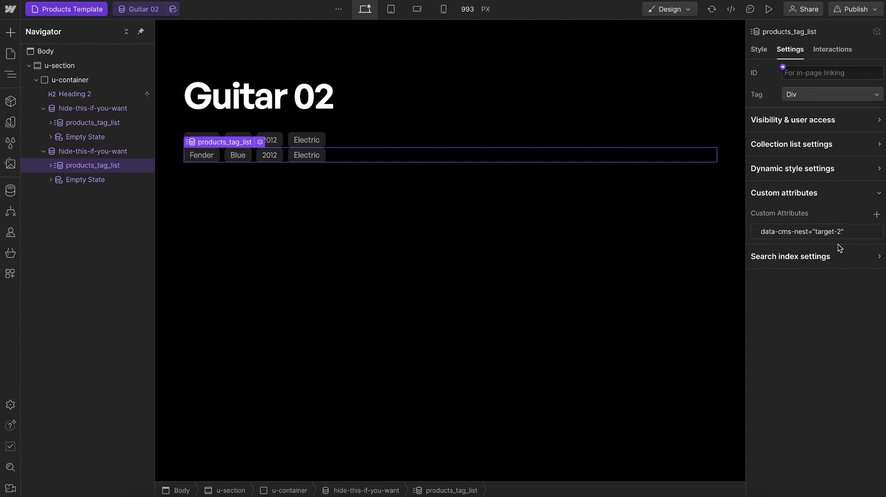
{"action": "left_click", "coordinate": [108, 152]}
{"action": "key", "text": "Delete"}
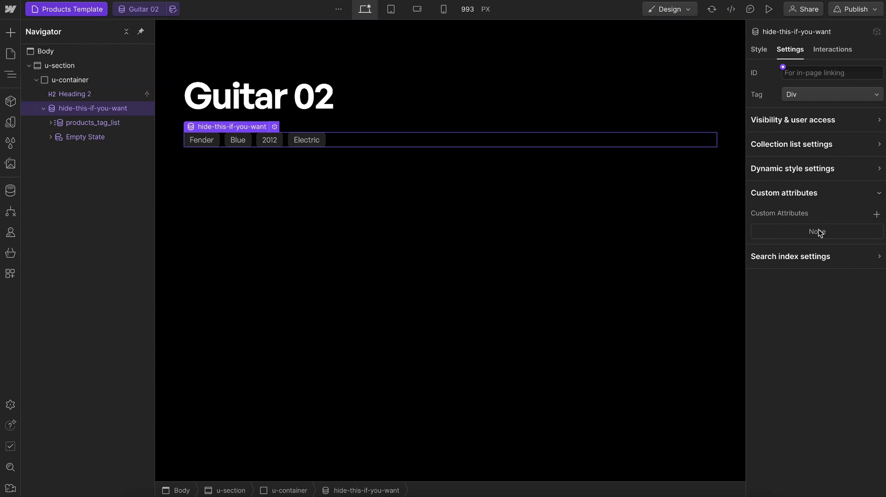
{"action": "left_click", "coordinate": [759, 49]}
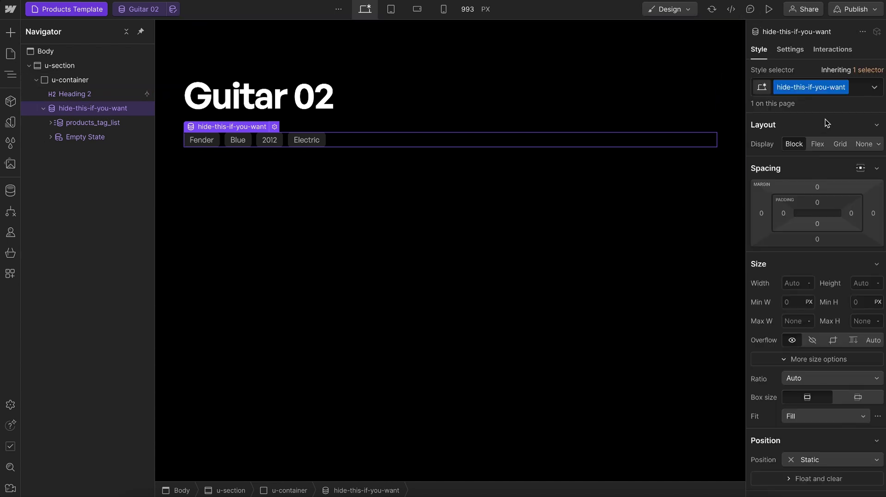
{"action": "left_click", "coordinate": [865, 144]}
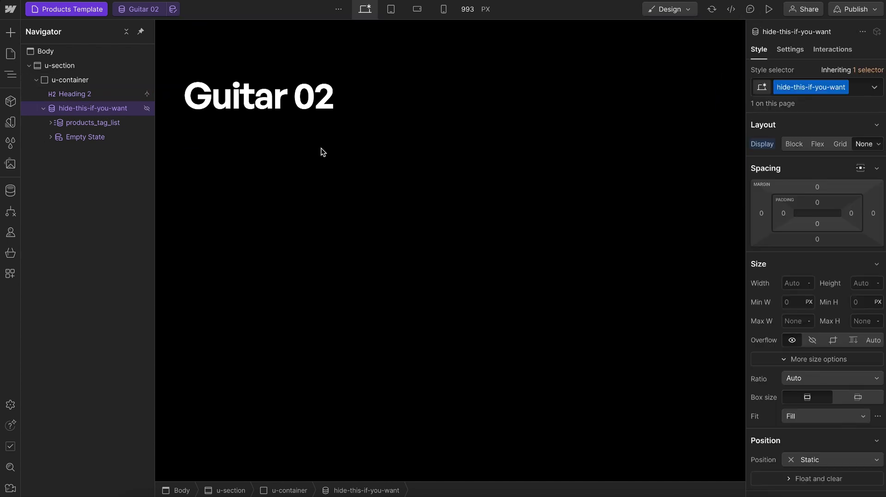
{"action": "left_click", "coordinate": [794, 143]}
{"action": "left_click", "coordinate": [98, 122]}
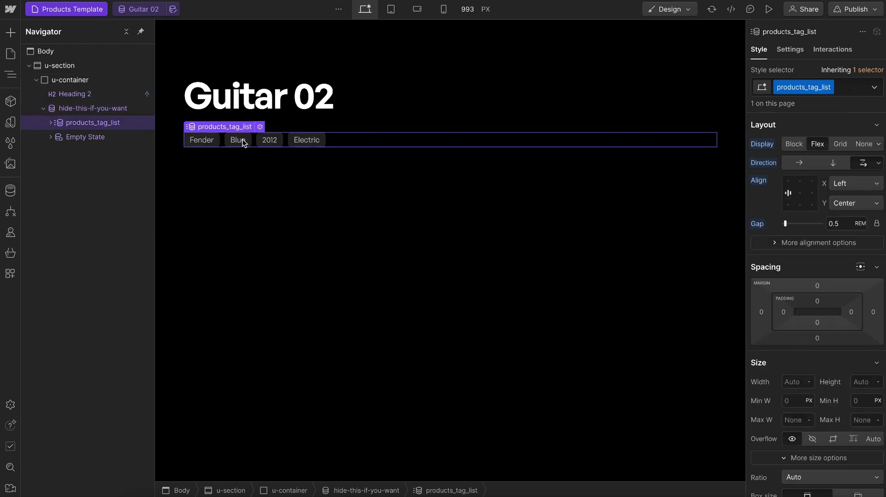
{"action": "left_click", "coordinate": [791, 50]}
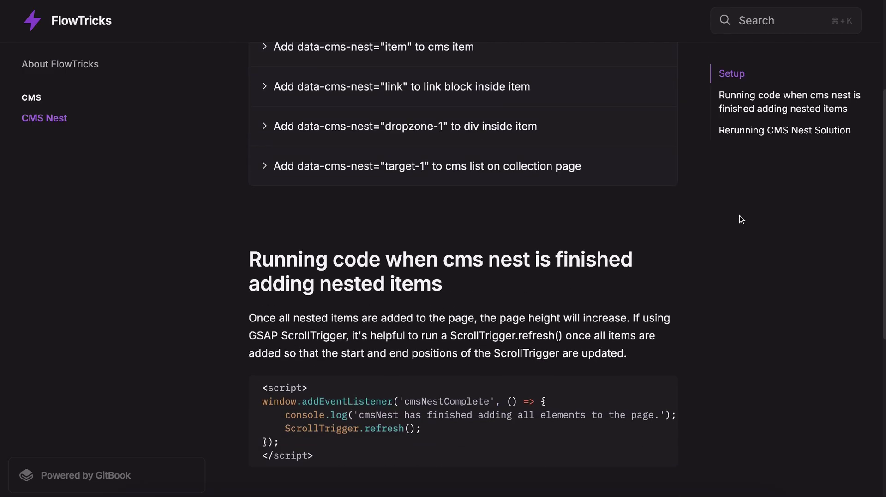
Scroll to 'Running code when cms nest is finished adding nested items' and copy its cmsNestComplete script.
{"action": "scroll", "coordinate": [740, 215], "scroll_direction": "down", "scroll_amount": 2}
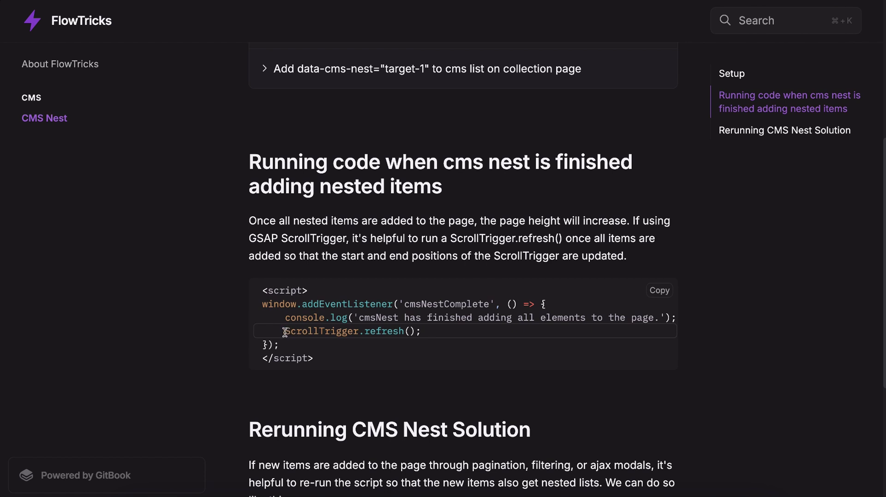
{"action": "left_click_drag", "start_coordinate": [285, 330], "coordinate": [428, 331]}
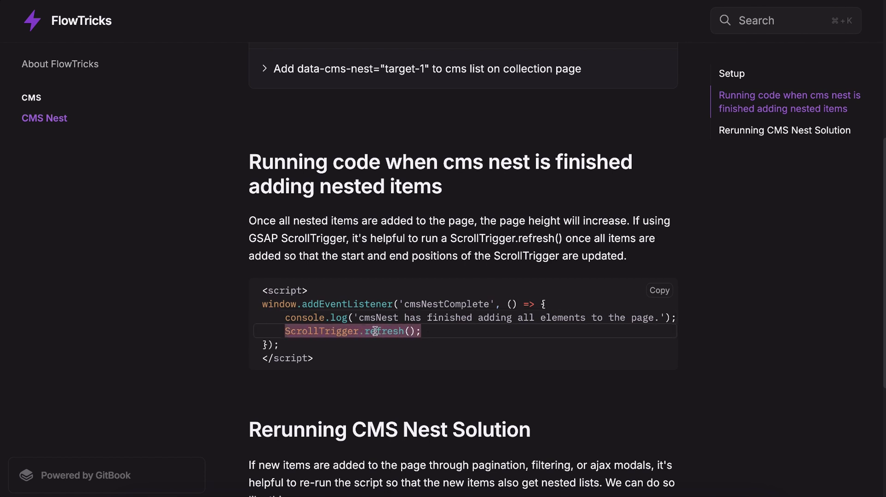
{"action": "left_click_drag", "start_coordinate": [279, 317], "coordinate": [451, 335]}
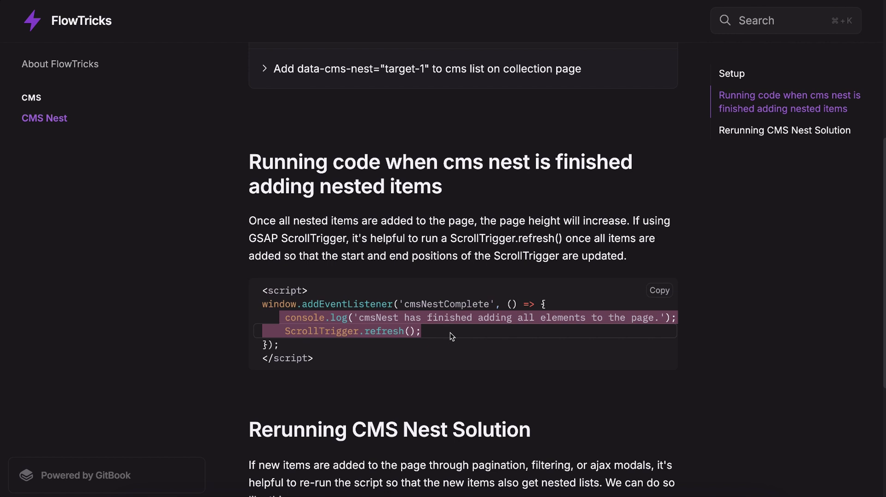
{"action": "left_click_drag", "start_coordinate": [405, 303], "coordinate": [478, 304]}
{"action": "left_click", "coordinate": [317, 346]}
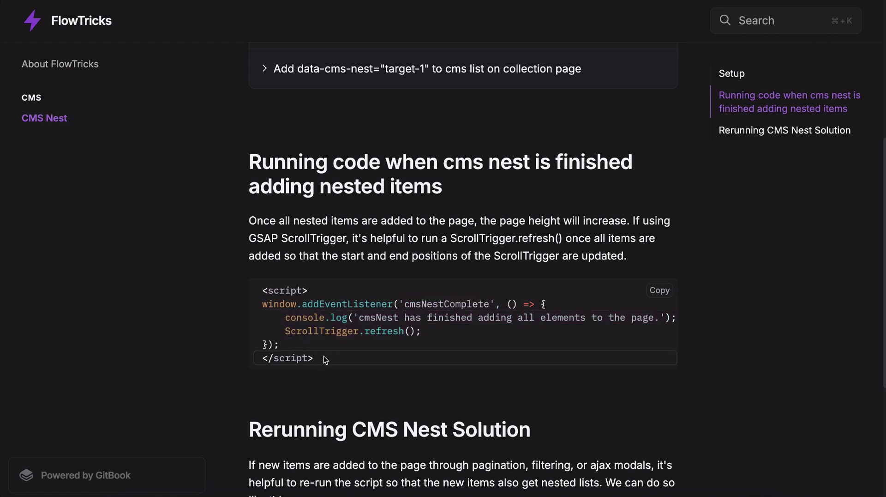
{"action": "left_click", "coordinate": [665, 290]}
Paste the cmsNestComplete script into Home's before-body code, remove ScrollTrigger.refresh(), and save.
{"action": "mouse_move", "coordinate": [2, 290]}
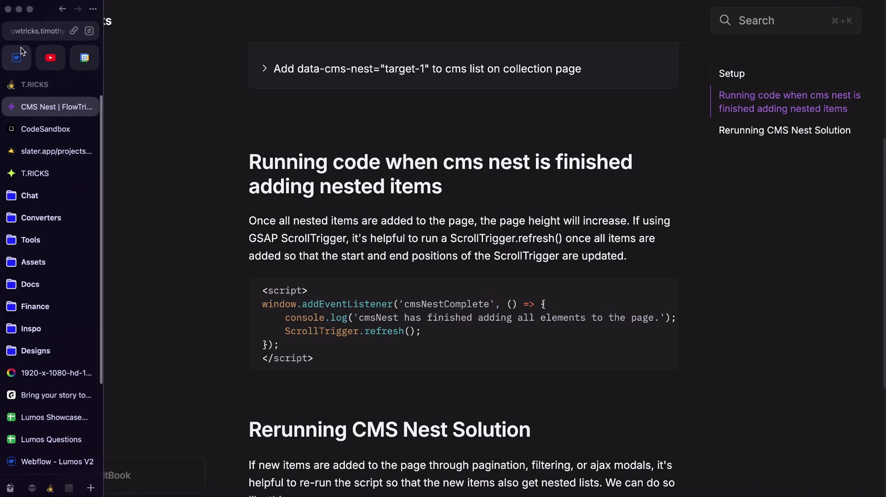
{"action": "left_click", "coordinate": [37, 481]}
{"action": "key", "text": "ctrl+v"}
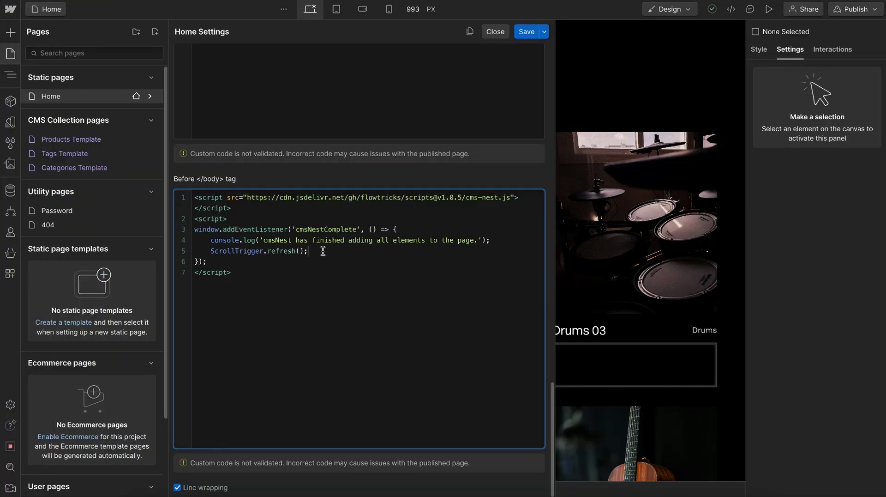
{"action": "left_click_drag", "start_coordinate": [309, 251], "coordinate": [172, 248]}
{"action": "key", "text": "BackSpace"}
{"action": "key", "text": "BackSpace"}
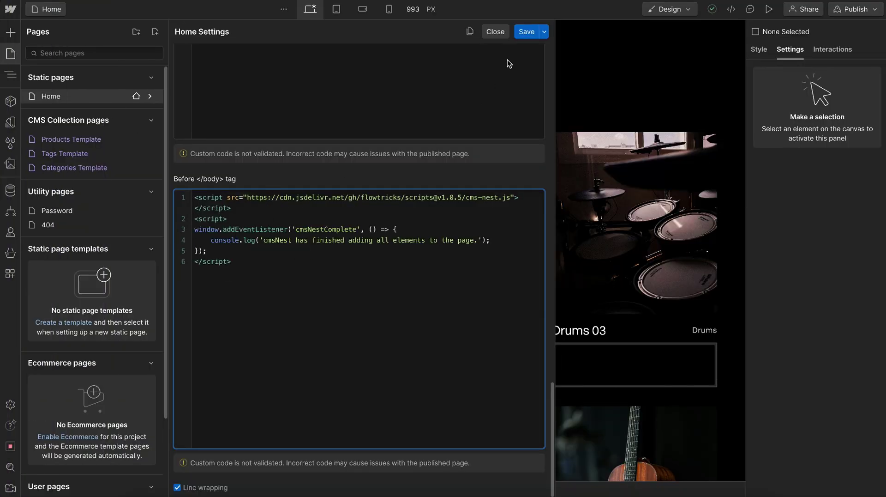
{"action": "left_click", "coordinate": [524, 31]}
{"action": "mouse_move", "coordinate": [2, 111]}
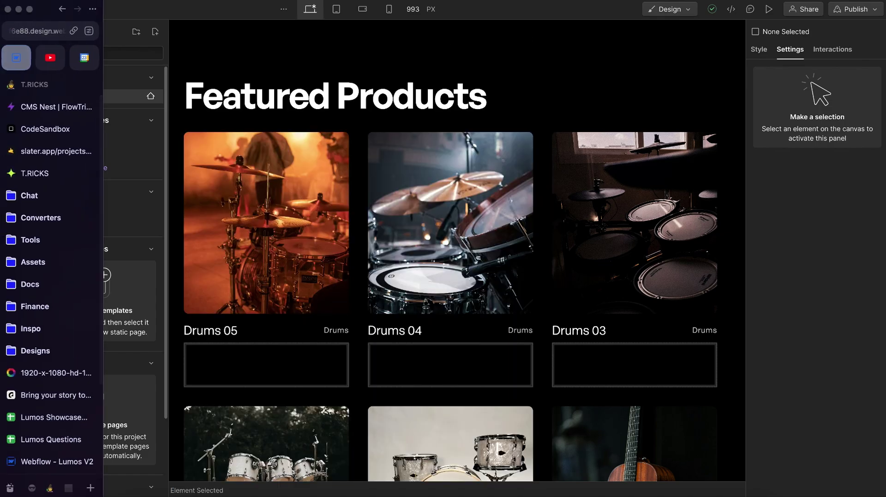
{"action": "left_click", "coordinate": [46, 107]}
Scroll to 'Rerunning CMS Nest Solution' and select its cmsNest(); call.
{"action": "scroll", "coordinate": [494, 248], "scroll_direction": "down", "scroll_amount": 5}
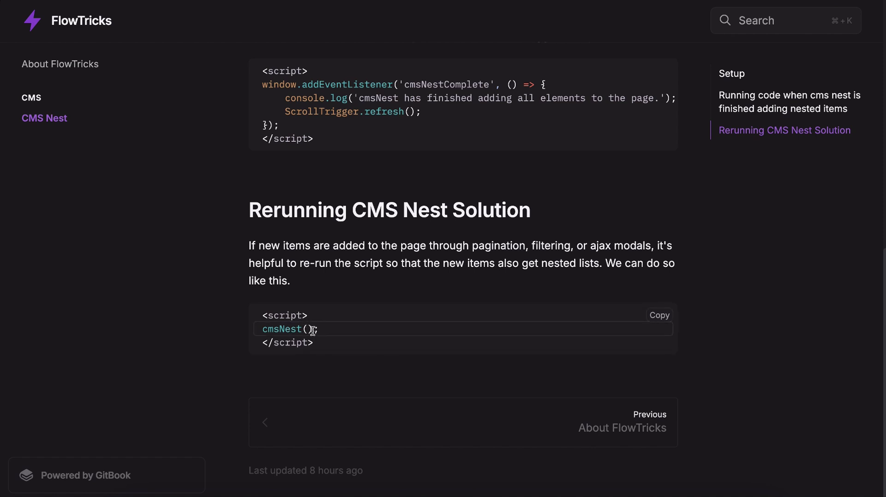
{"action": "left_click_drag", "start_coordinate": [323, 330], "coordinate": [261, 329]}
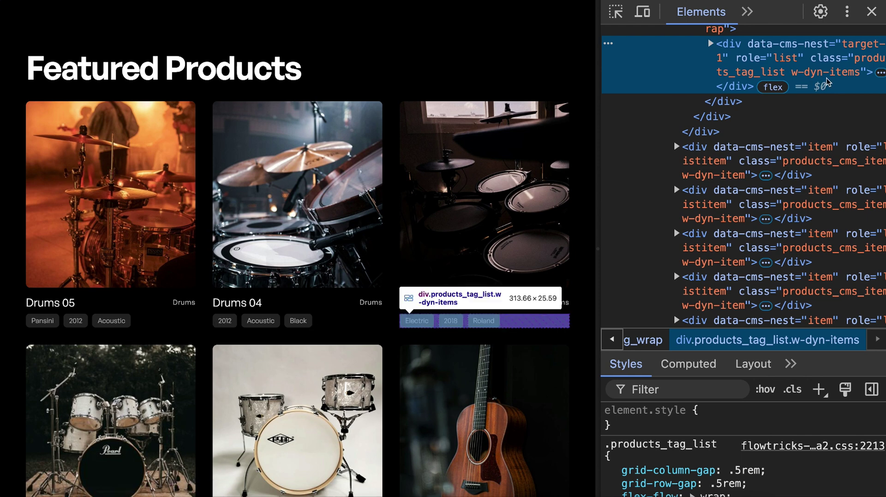
Select the parent tag wrapper and check the finished-adding message in the DevTools Console.
{"action": "key", "text": "Left"}
{"action": "key", "text": "Left"}
{"action": "left_click", "coordinate": [747, 12]}
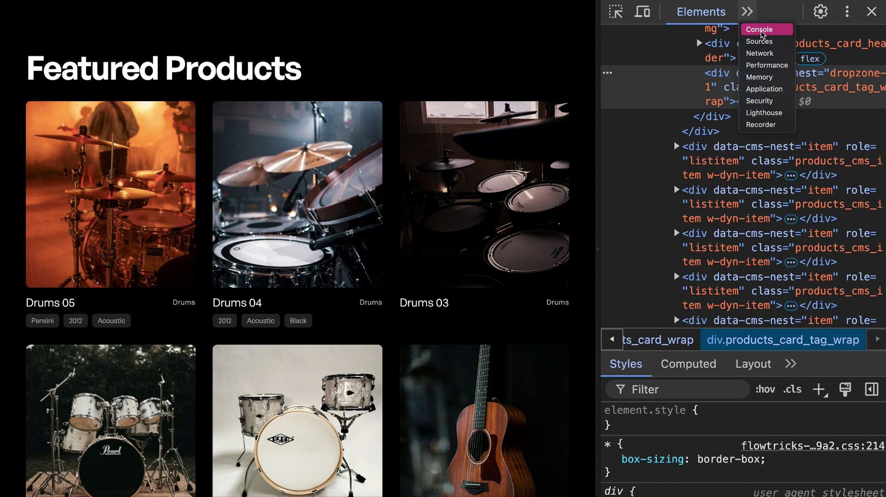
{"action": "left_click", "coordinate": [763, 33]}
{"action": "left_click_drag", "start_coordinate": [785, 104], "coordinate": [626, 89]}
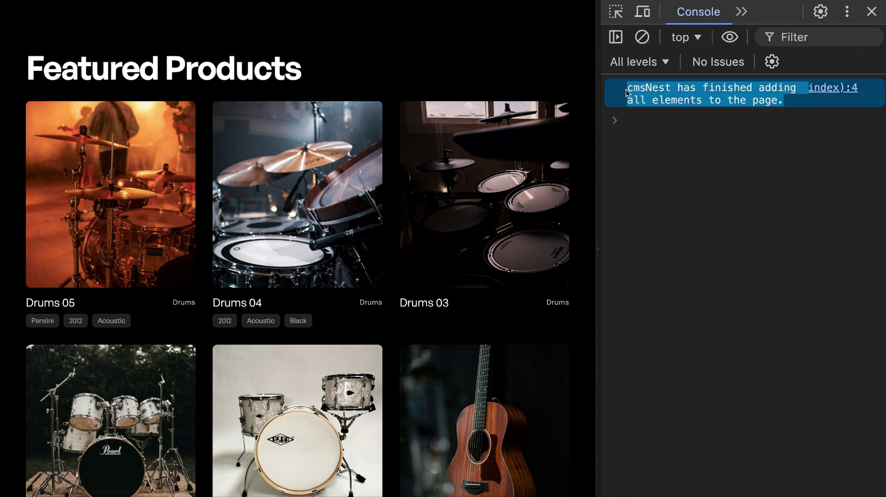
Run cmsNest(); in the console to nest Drums 03's Electric, 2018, Roland tags, then close DevTools.
{"action": "left_click", "coordinate": [677, 119]}
{"action": "type", "text": "cmsNest();"}
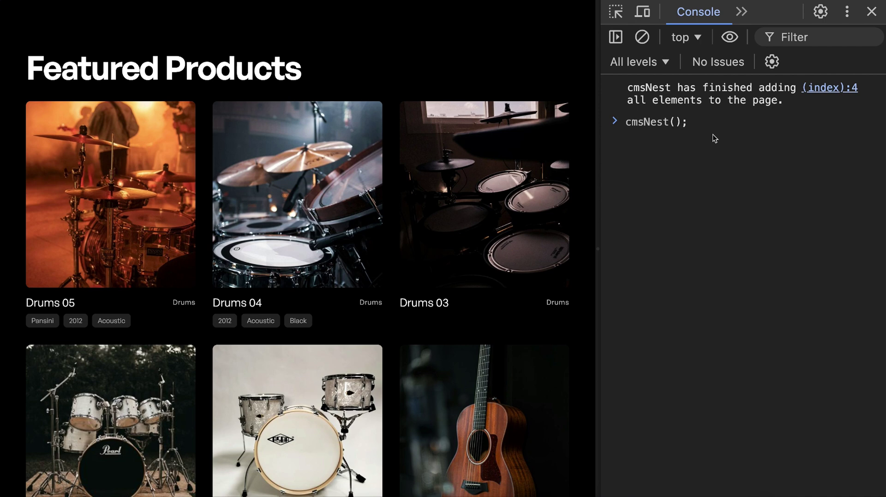
{"action": "key", "text": "Return"}
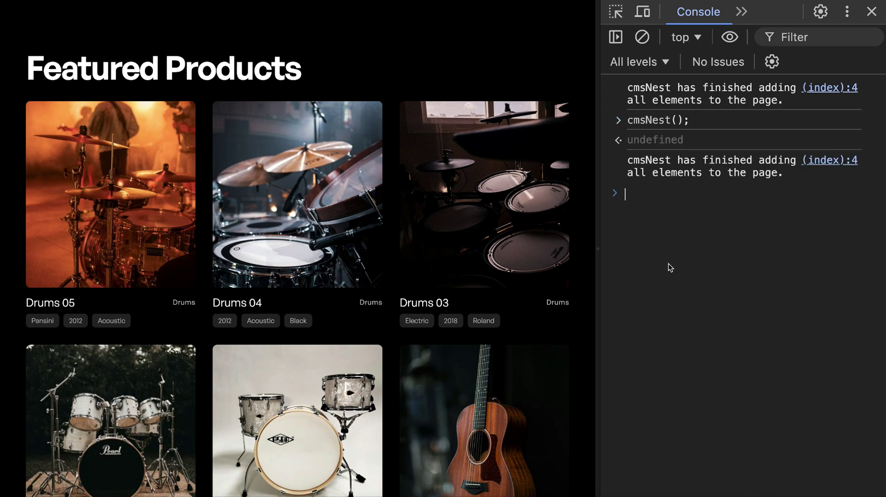
{"action": "left_click_drag", "start_coordinate": [656, 168], "coordinate": [757, 178]}
{"action": "left_click", "coordinate": [785, 174]}
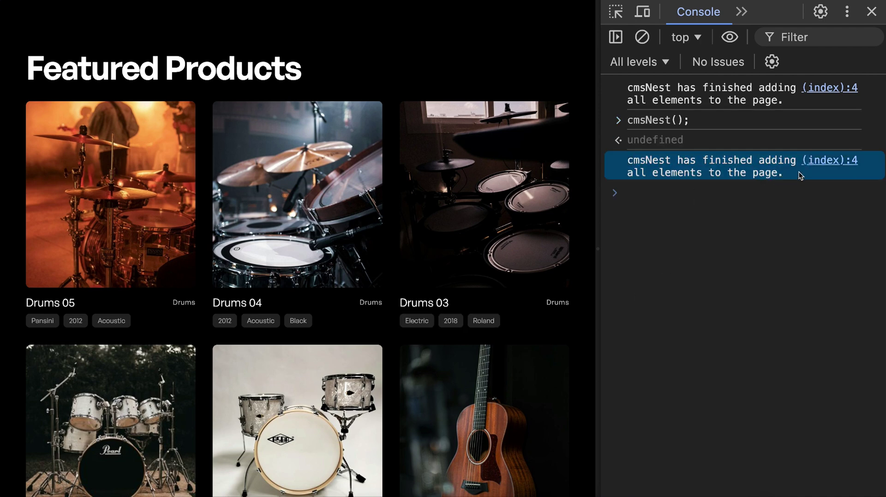
{"action": "left_click", "coordinate": [871, 11]}
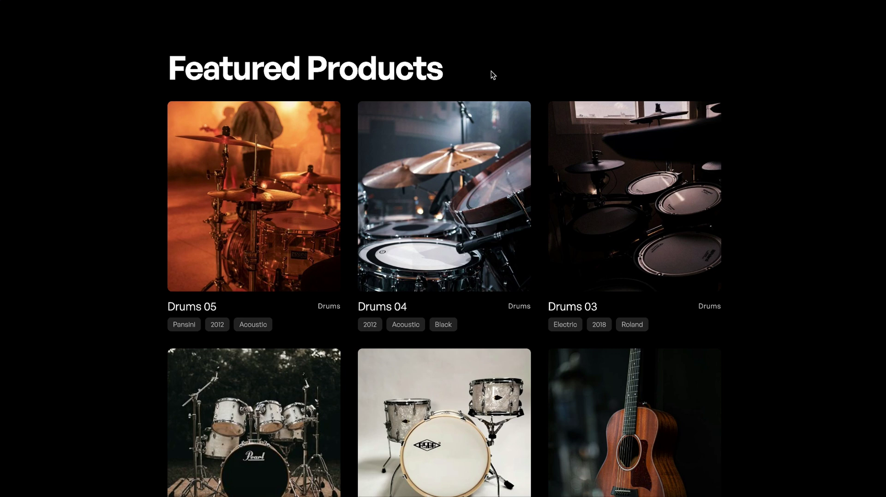